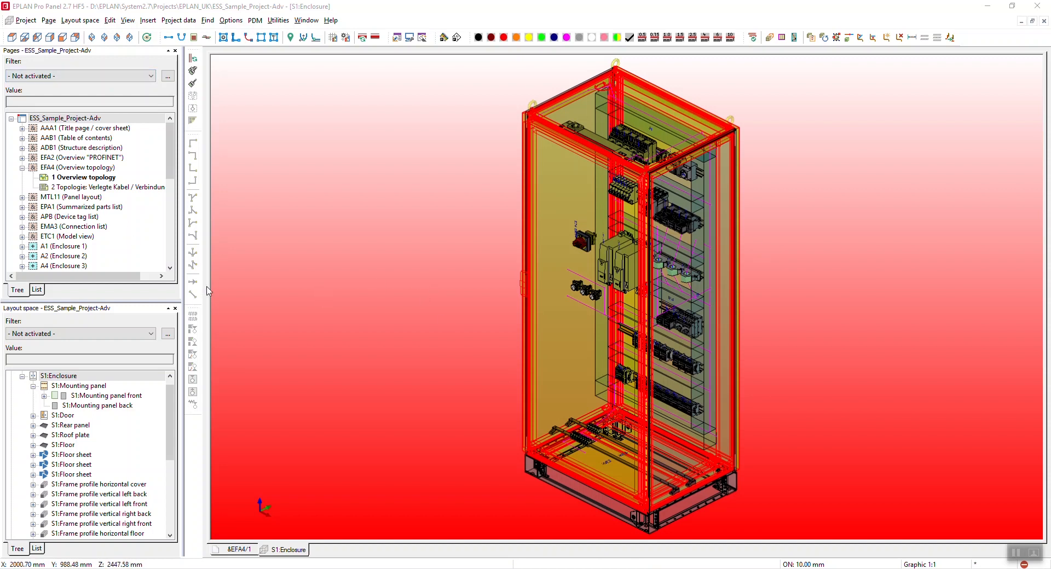
Step: Open the S1 front mounting panel layout from the Layout space tree
{"action": "left_click", "coordinate": [401, 288]}
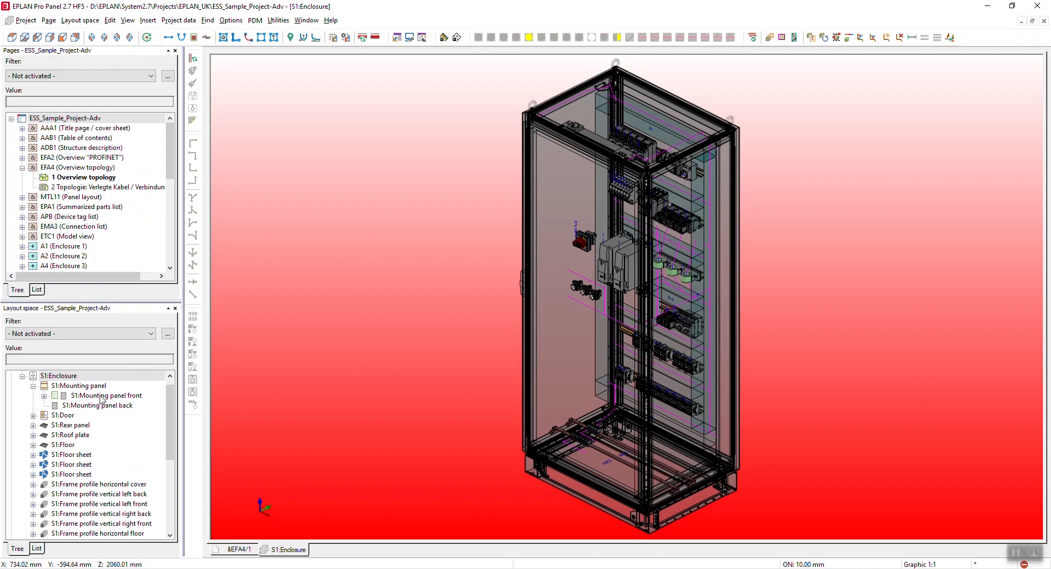
{"action": "double_click", "coordinate": [101, 396]}
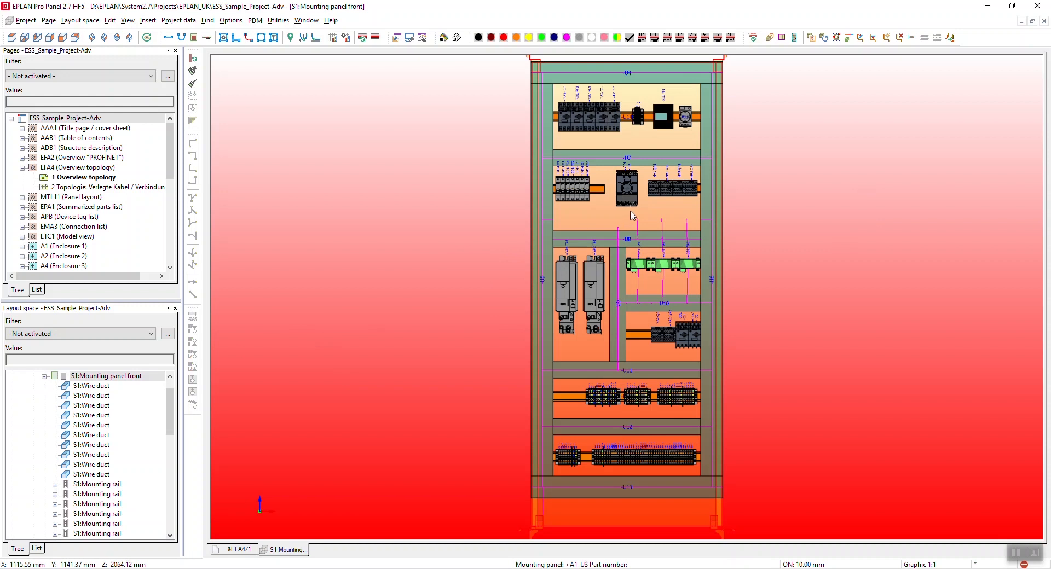
{"action": "scroll", "coordinate": [630, 215], "scroll_direction": "up", "scroll_amount": 1}
{"action": "scroll", "coordinate": [630, 217], "scroll_direction": "up", "scroll_amount": 1}
{"action": "scroll", "coordinate": [629, 226], "scroll_direction": "up", "scroll_amount": 2}
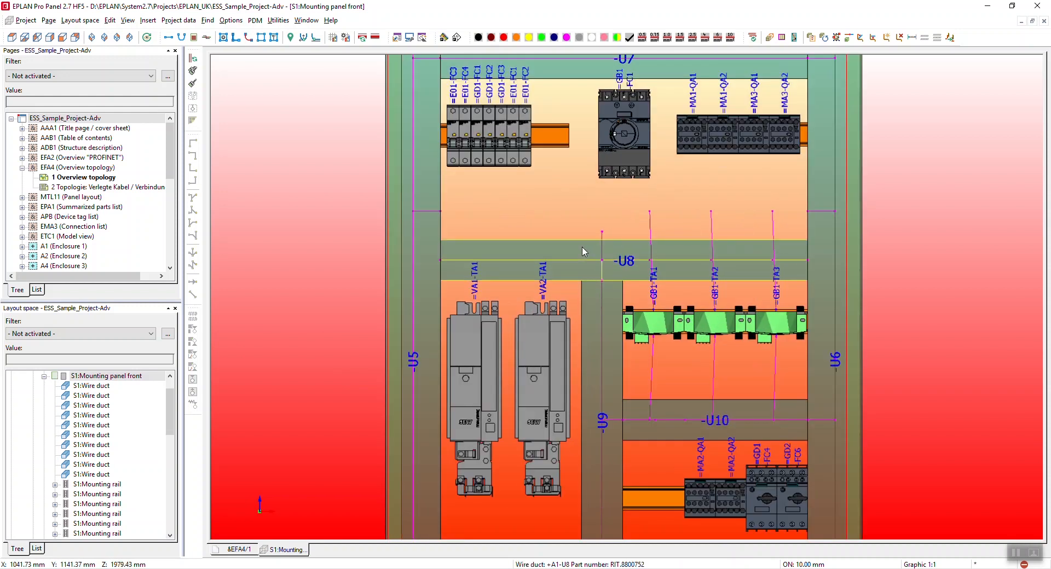
{"action": "scroll", "coordinate": [582, 251], "scroll_direction": "down", "scroll_amount": 2}
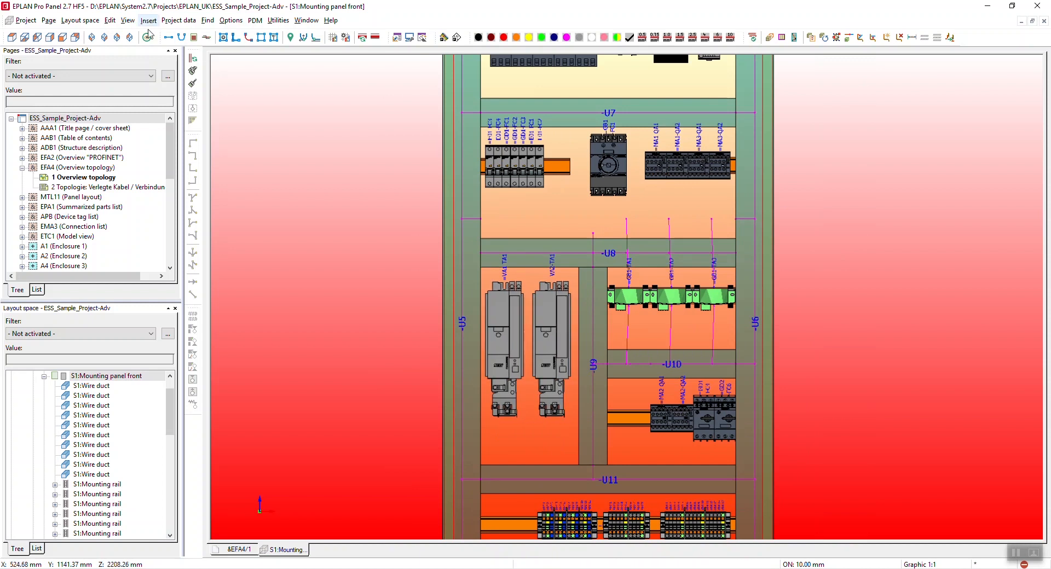
Step: Turn on mounting clearance display so zones appear around the VA drive devices
{"action": "left_click", "coordinate": [127, 19]}
{"action": "left_click", "coordinate": [164, 103]}
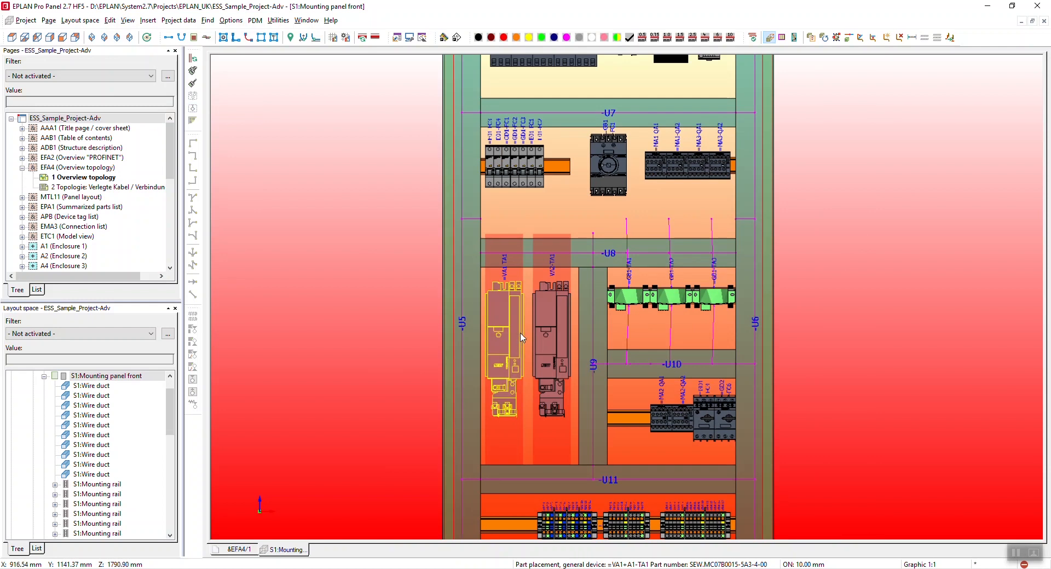
{"action": "scroll", "coordinate": [520, 337], "scroll_direction": "up", "scroll_amount": 1}
{"action": "scroll", "coordinate": [521, 338], "scroll_direction": "up", "scroll_amount": 1}
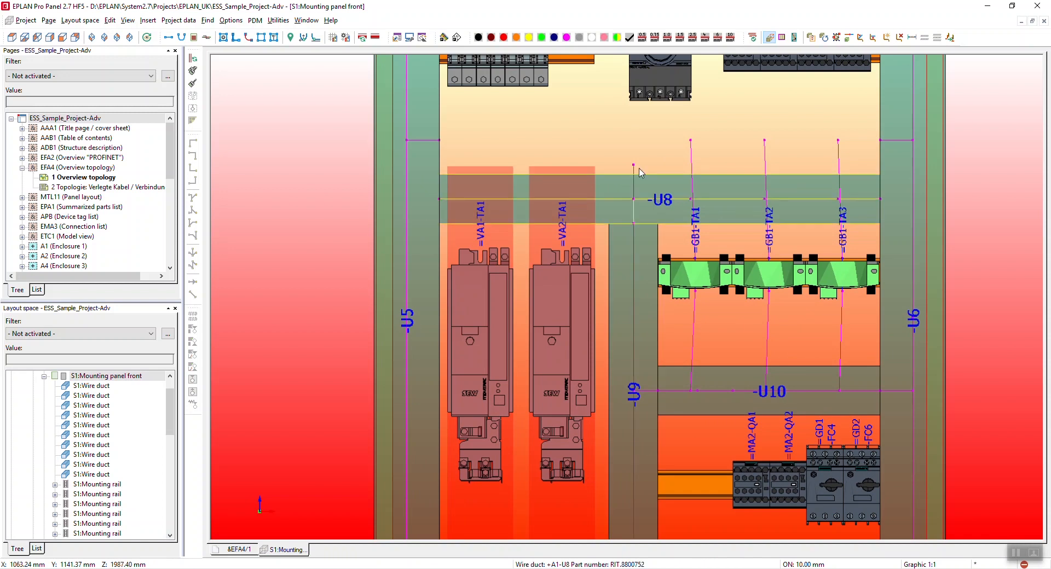
{"action": "right_click", "coordinate": [612, 189]}
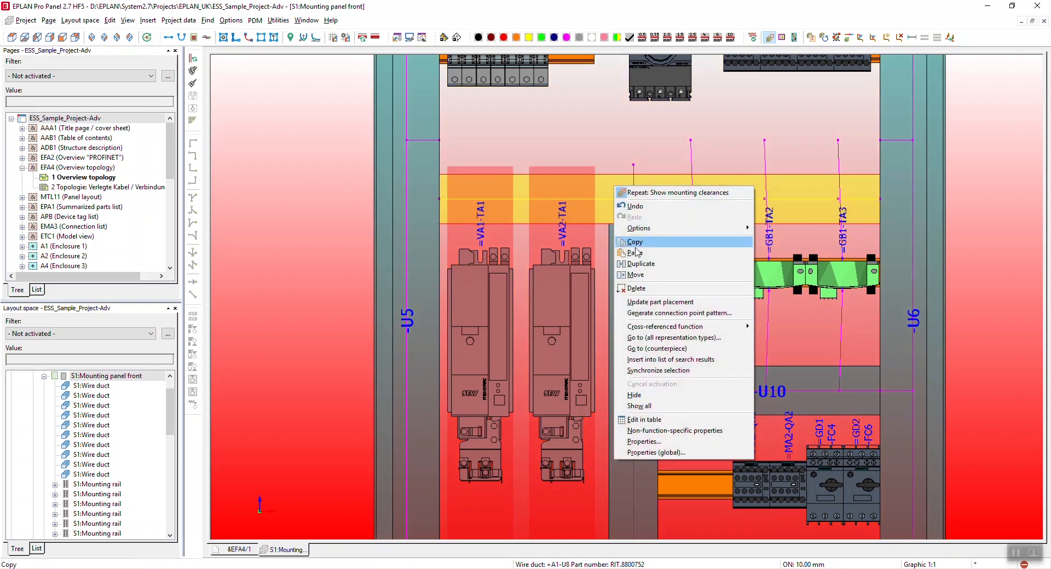
{"action": "left_click", "coordinate": [641, 276]}
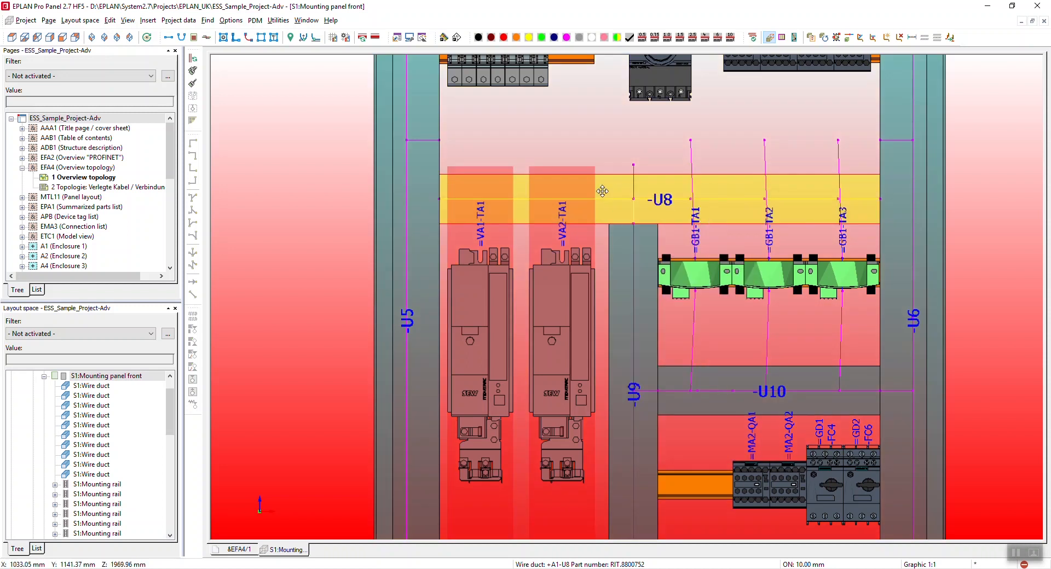
{"action": "left_click", "coordinate": [231, 20]}
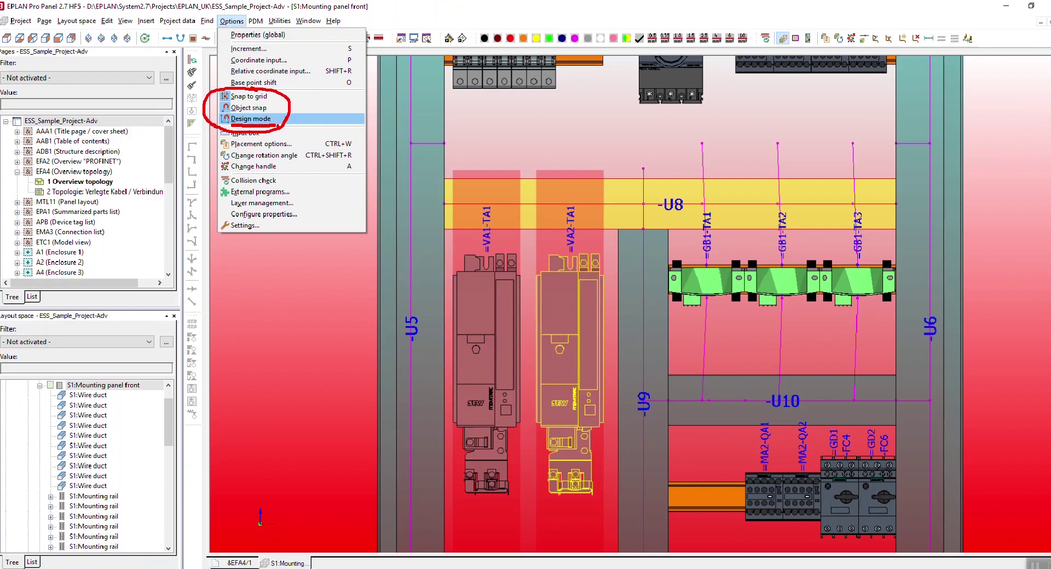
Step: Start moving wire duct U8 with its lower-left corner as the reference point
{"action": "left_click", "coordinate": [285, 202]}
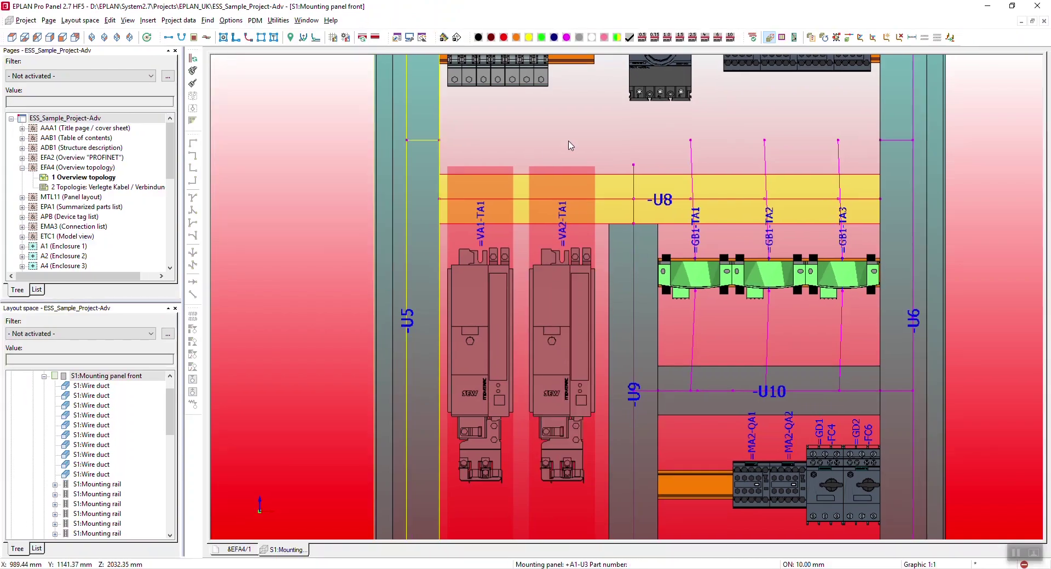
{"action": "right_click", "coordinate": [617, 191]}
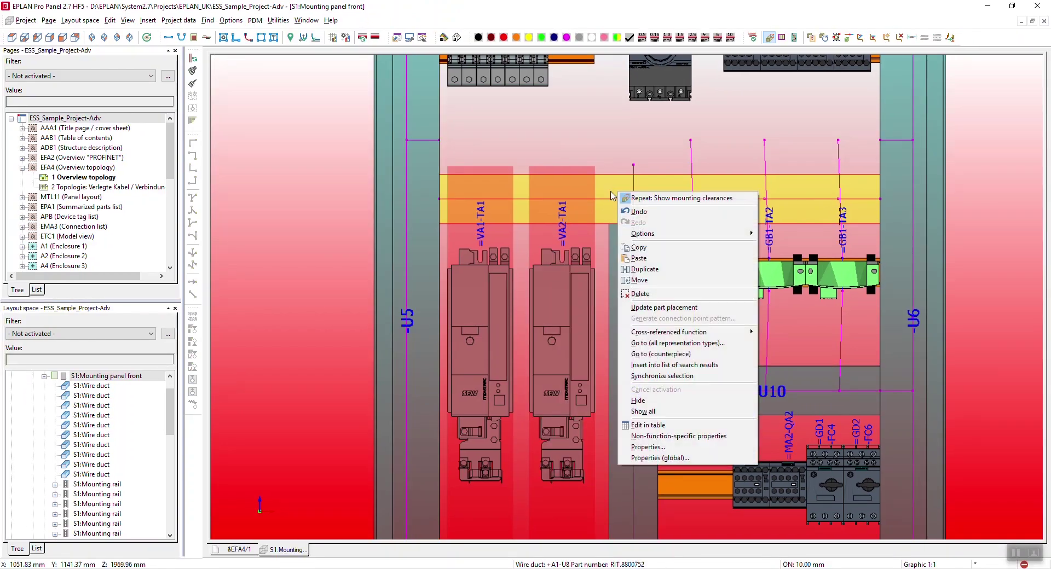
{"action": "left_click", "coordinate": [648, 283]}
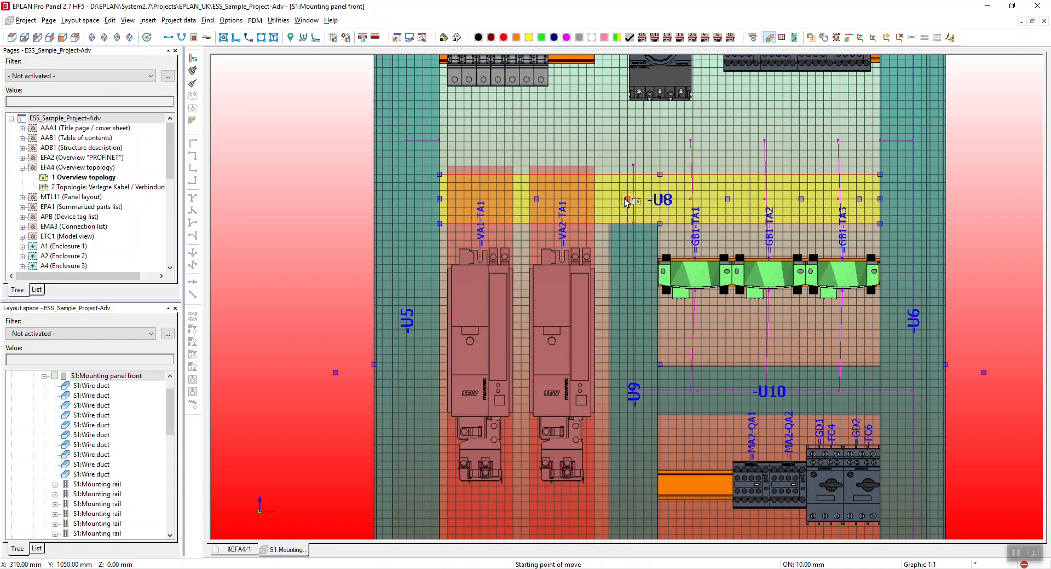
{"action": "scroll", "coordinate": [626, 201], "scroll_direction": "up", "scroll_amount": 1}
{"action": "scroll", "coordinate": [615, 200], "scroll_direction": "up", "scroll_amount": 1}
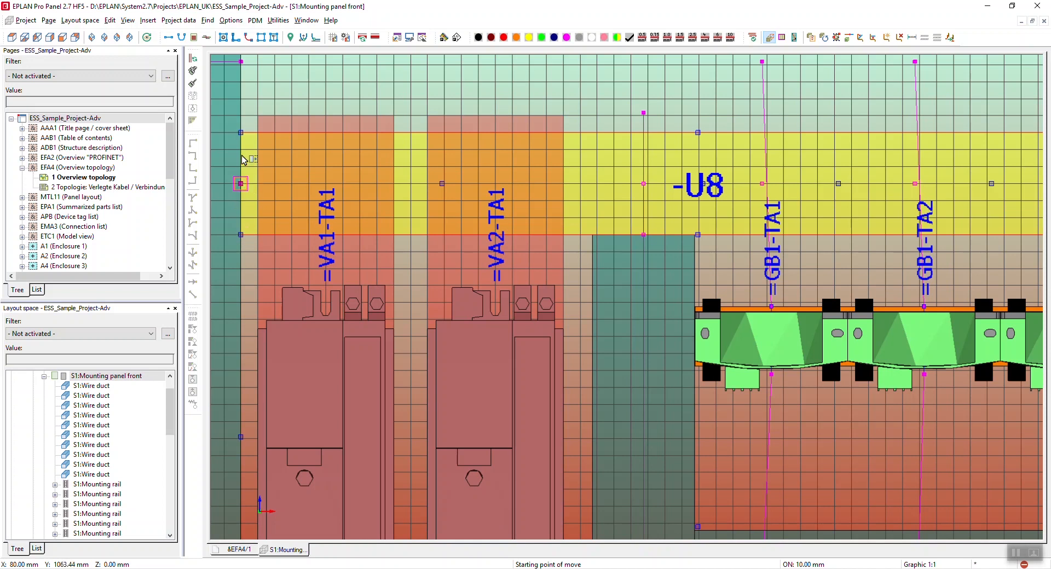
{"action": "left_click", "coordinate": [241, 235]}
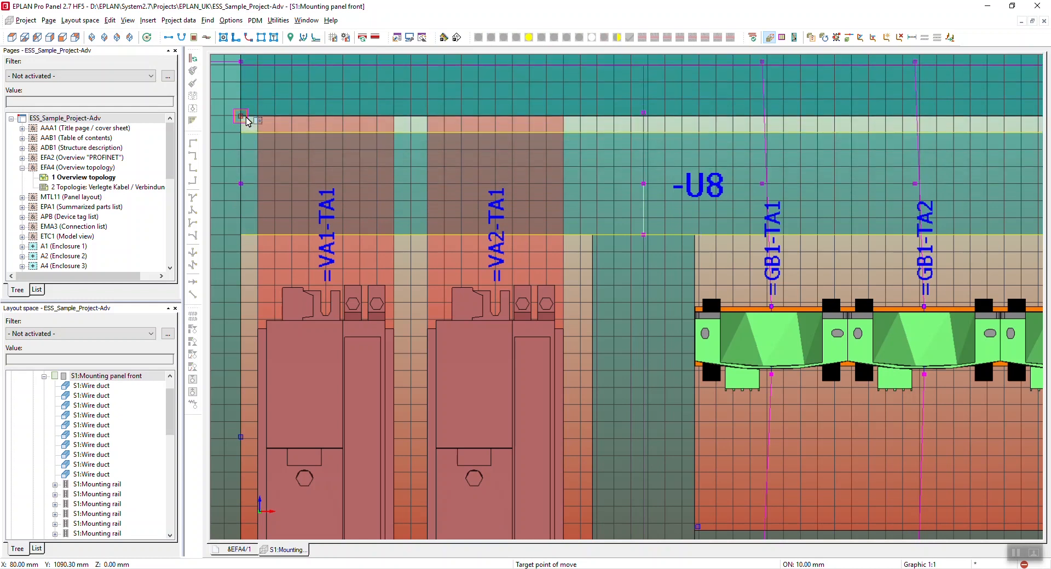
{"action": "scroll", "coordinate": [275, 199], "scroll_direction": "up", "scroll_amount": 1}
{"action": "middle_click_drag", "start_coordinate": [275, 198], "coordinate": [351, 307]}
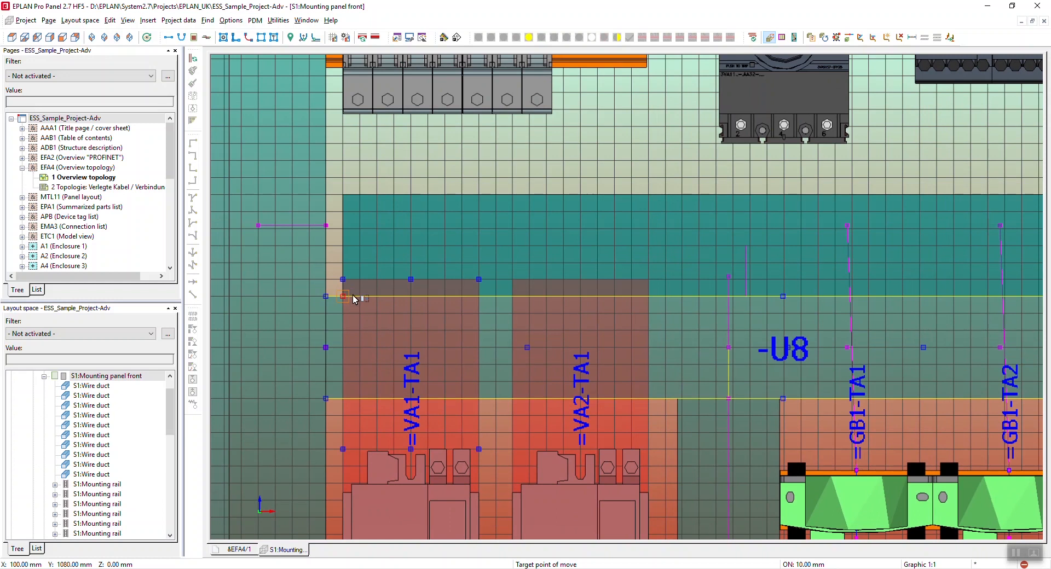
Step: Place duct U8 at its higher position with collision checking on, then bring the vertical duct into view
{"action": "left_click", "coordinate": [351, 298]}
{"action": "left_click", "coordinate": [233, 20]}
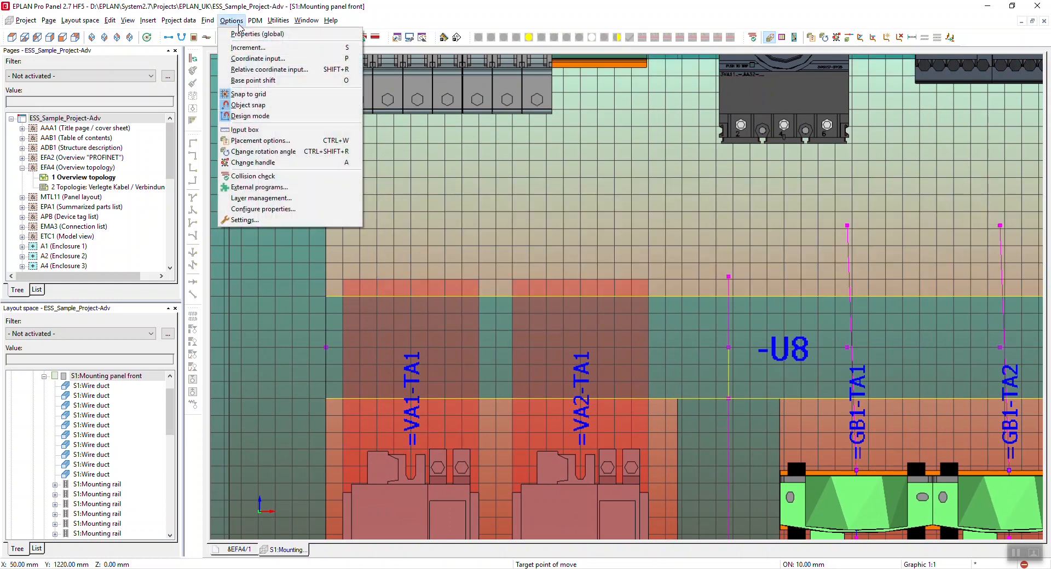
{"action": "left_click", "coordinate": [271, 177]}
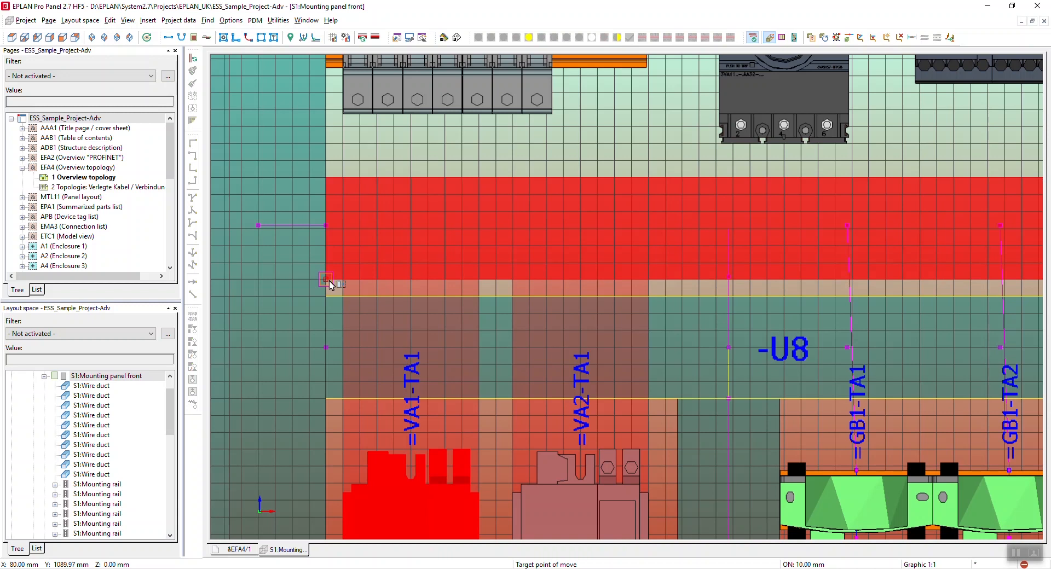
{"action": "left_click", "coordinate": [329, 280]}
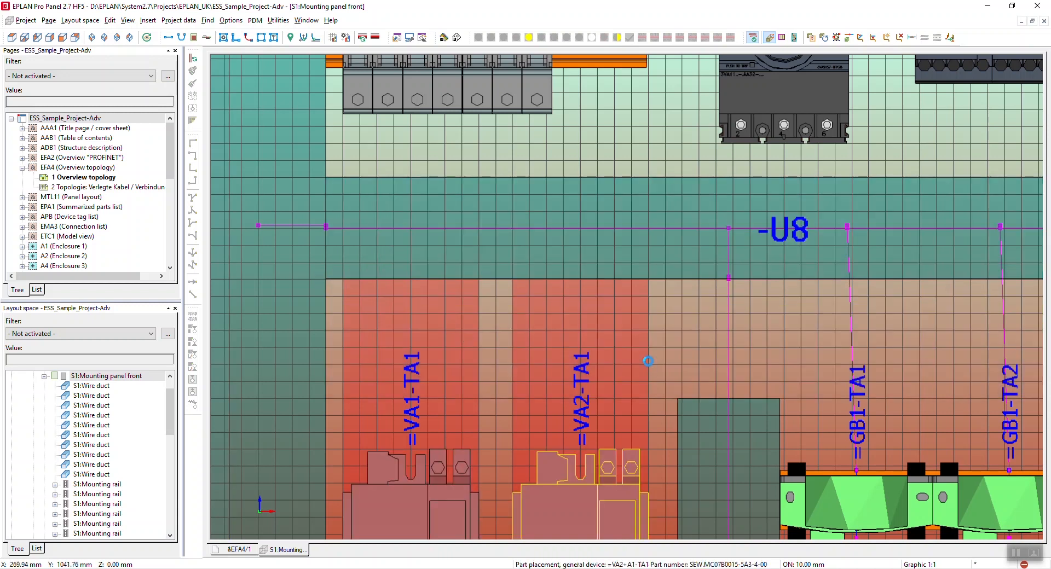
{"action": "middle_click_drag", "start_coordinate": [647, 365], "coordinate": [490, 253]}
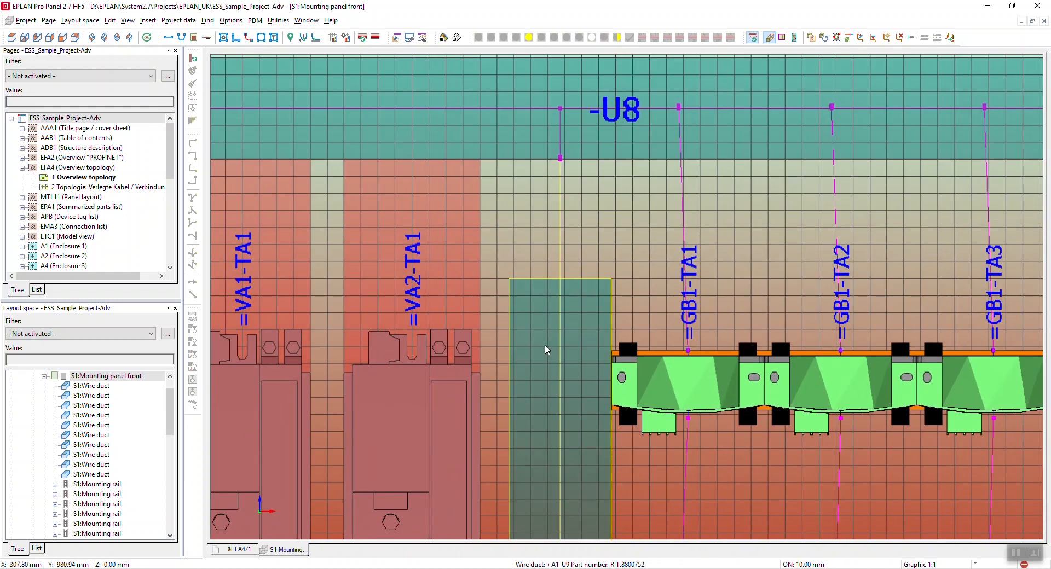
Step: Lengthen vertical duct -U9 so its top end meets the underside of duct -U8
{"action": "left_click", "coordinate": [545, 345]}
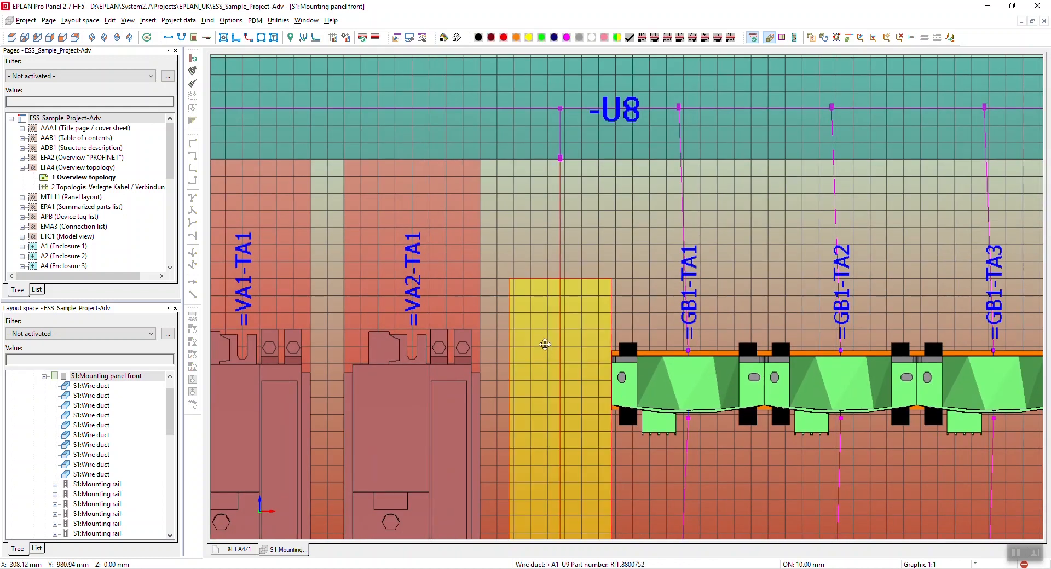
{"action": "left_click", "coordinate": [849, 38]}
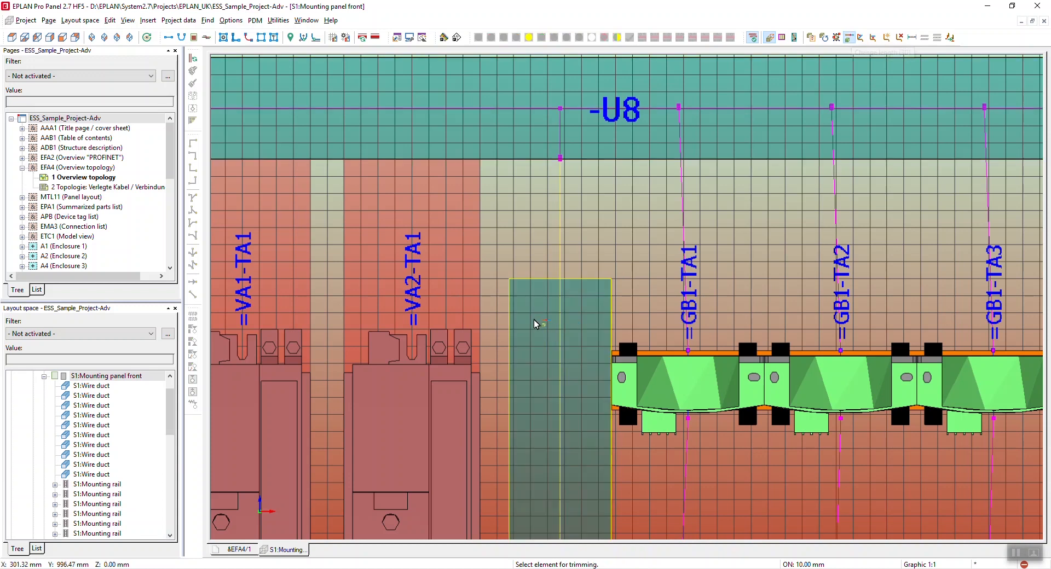
{"action": "left_click", "coordinate": [561, 281]}
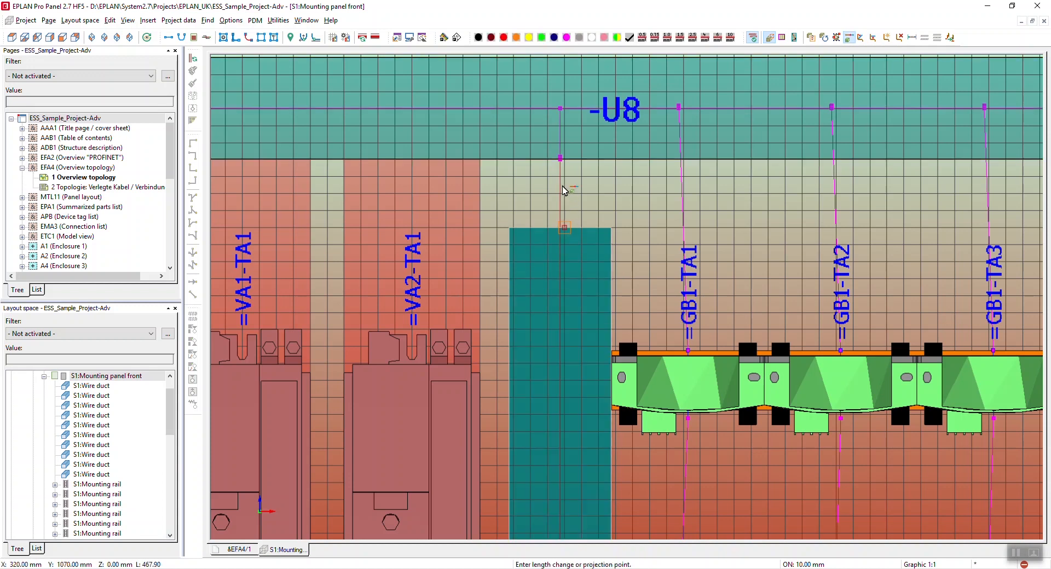
{"action": "left_click", "coordinate": [565, 160]}
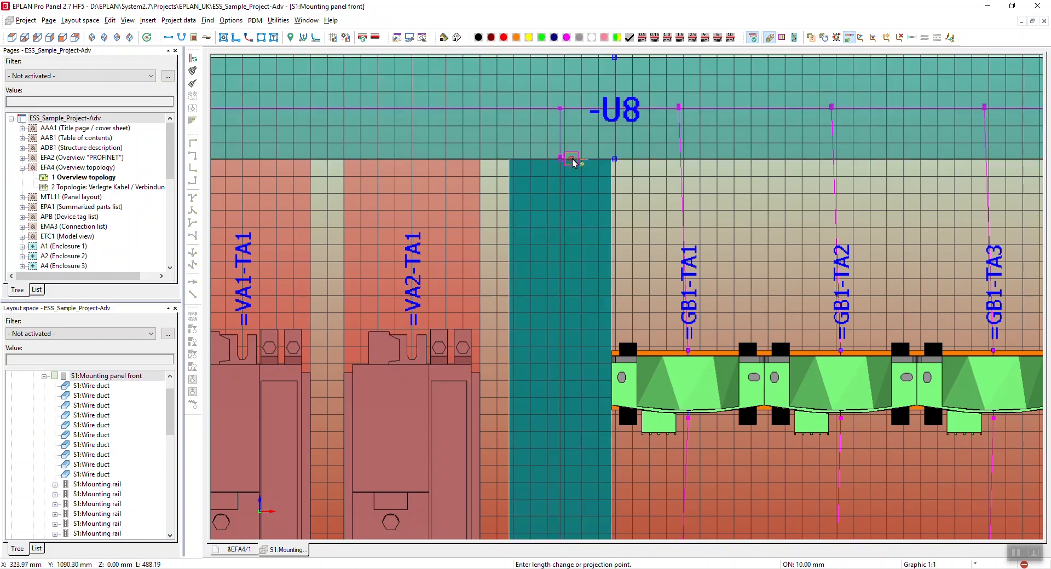
{"action": "left_click", "coordinate": [572, 158]}
{"action": "scroll", "coordinate": [573, 273], "scroll_direction": "down", "scroll_amount": 1}
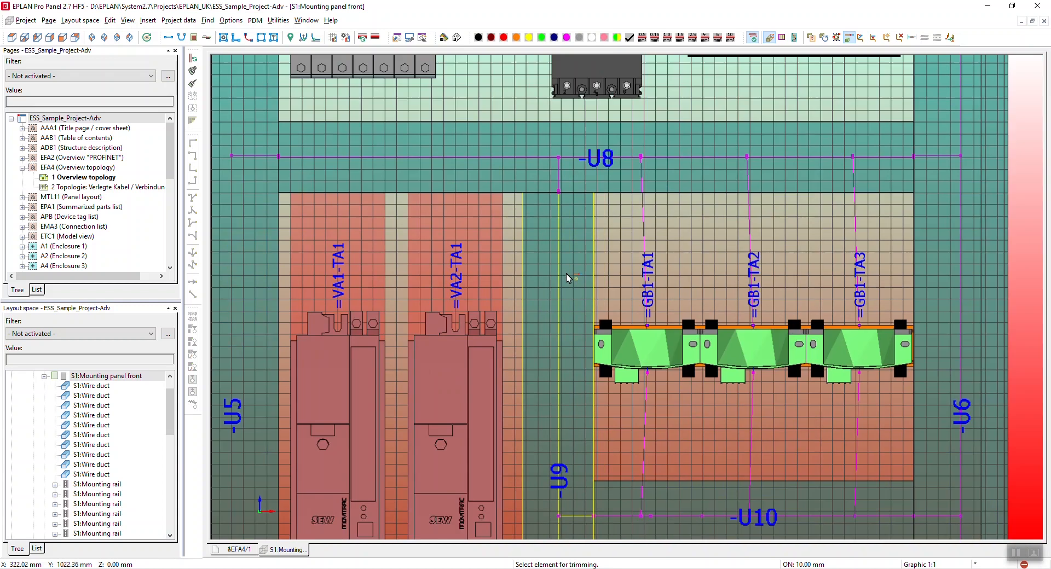
{"action": "scroll", "coordinate": [566, 273], "scroll_direction": "down", "scroll_amount": 1}
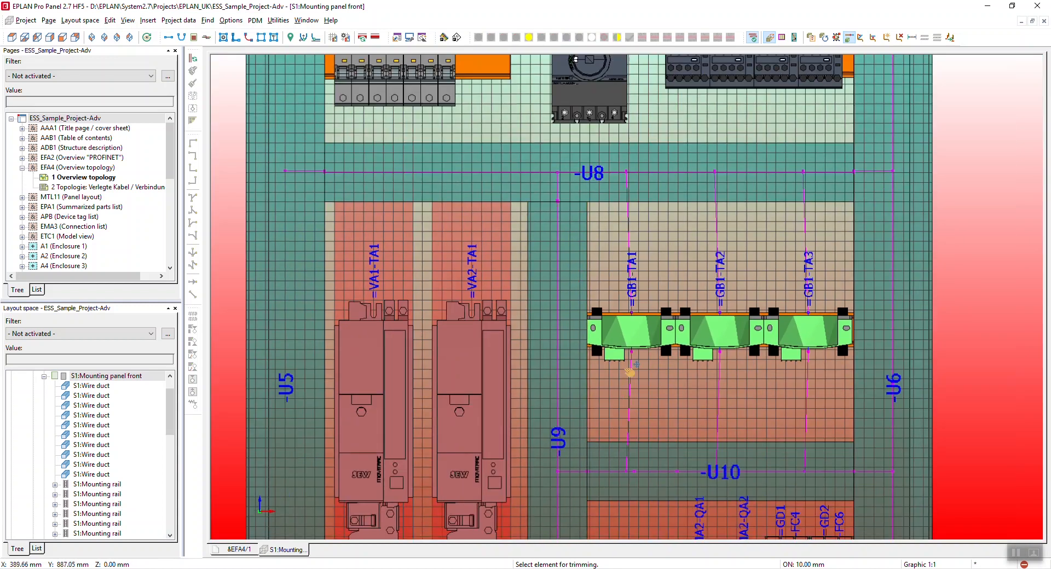
{"action": "middle_click_drag", "start_coordinate": [622, 390], "coordinate": [589, 216]}
{"action": "scroll", "coordinate": [589, 217], "scroll_direction": "down", "scroll_amount": 1}
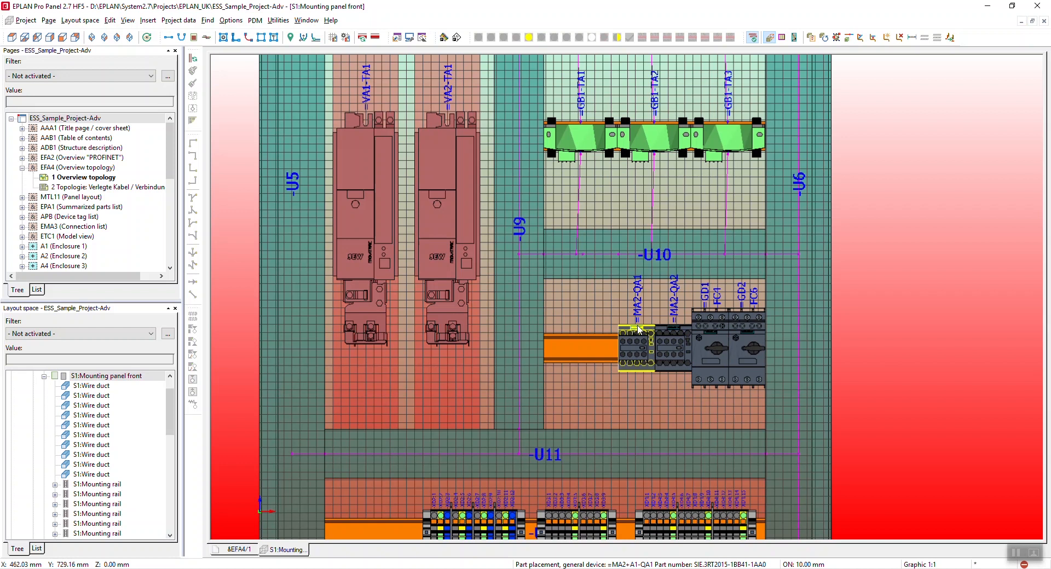
Step: Start a selection window around the four devices on the rail above -U11
{"action": "left_click", "coordinate": [598, 294]}
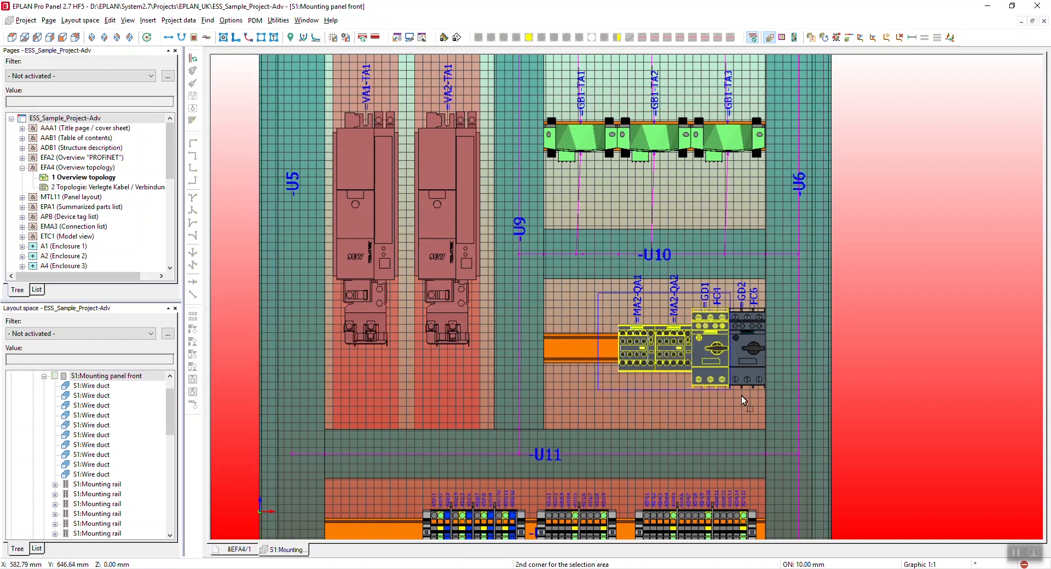
Step: Finish selecting the four rail devices and start moving them from a picked start point
{"action": "left_click", "coordinate": [772, 412]}
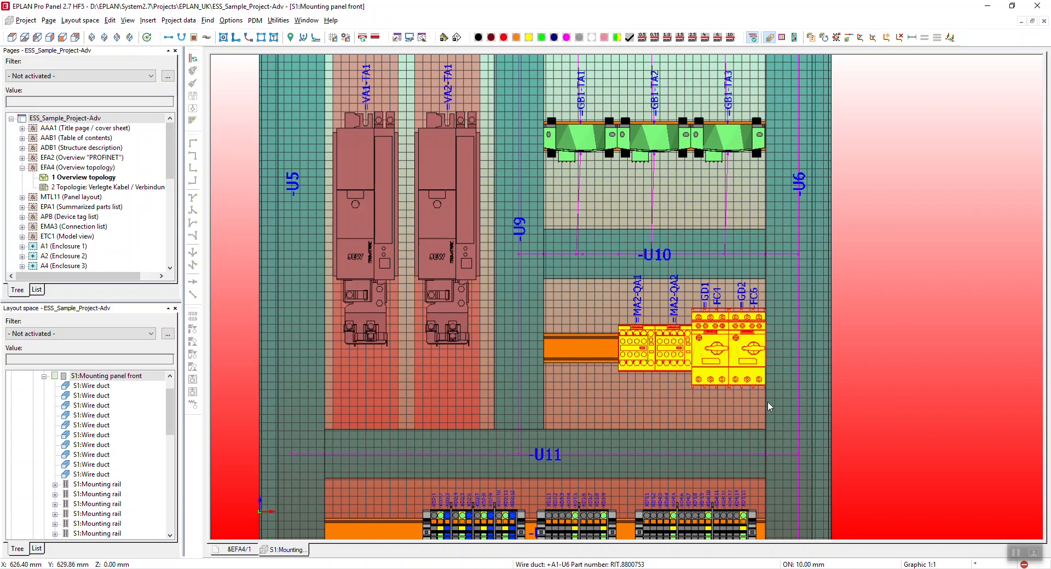
{"action": "right_click", "coordinate": [644, 354]}
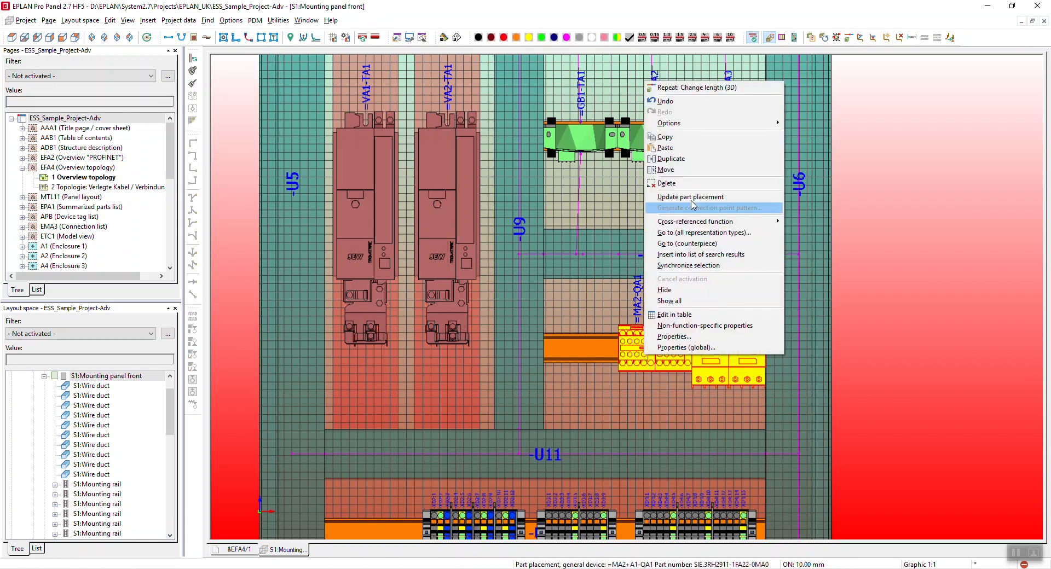
{"action": "left_click", "coordinate": [681, 174]}
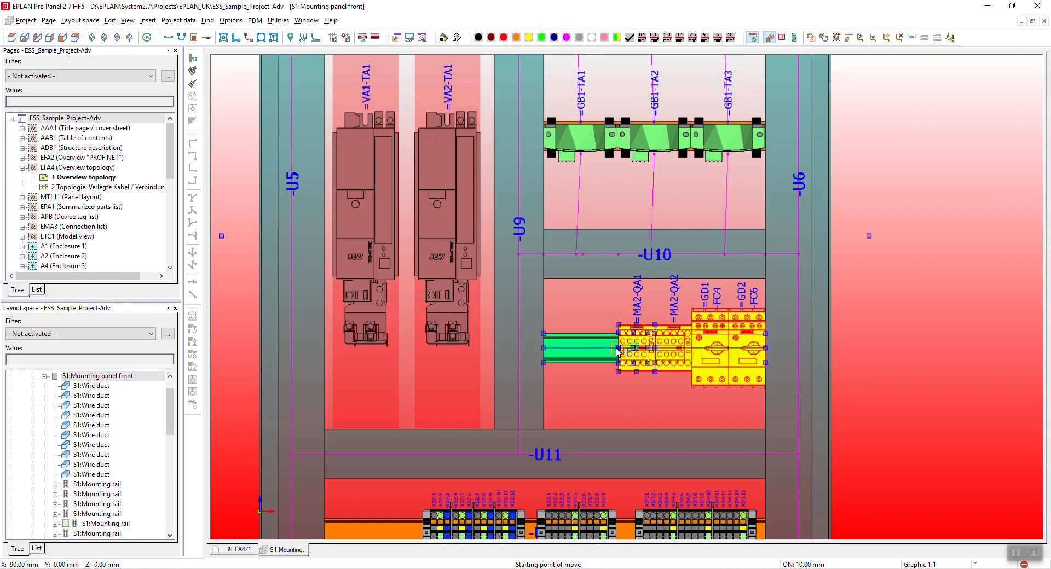
{"action": "left_click", "coordinate": [767, 351]}
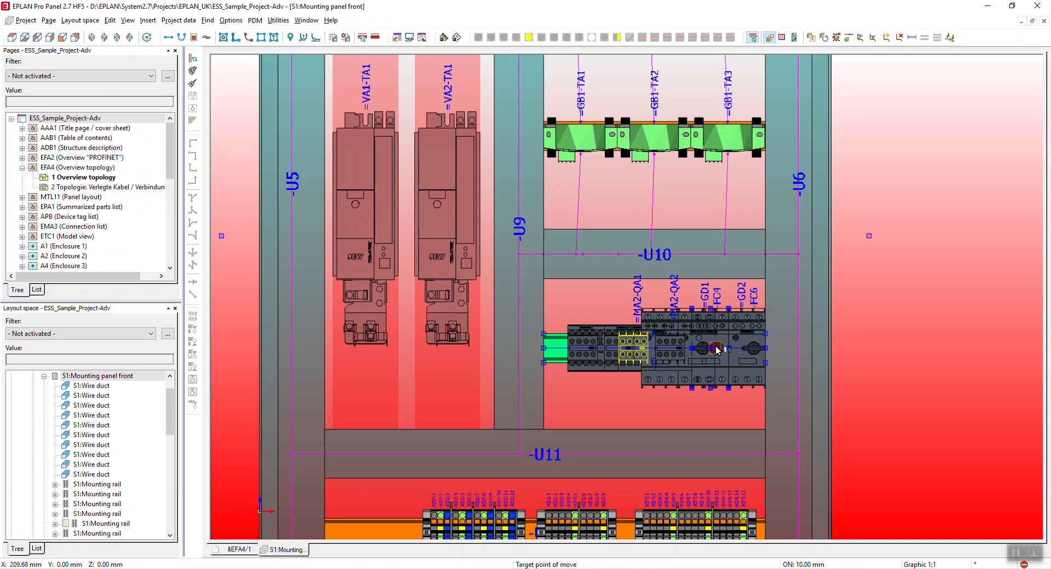
Step: Set a -10 mm X offset in the placement options and drop the devices on the rail
{"action": "right_click", "coordinate": [716, 350]}
{"action": "left_click", "coordinate": [734, 93]}
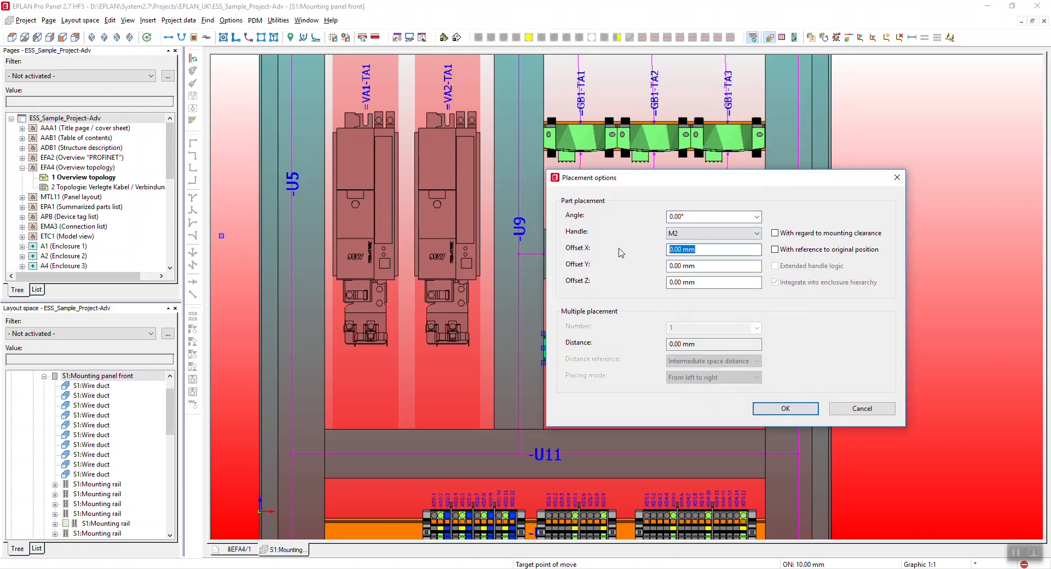
{"action": "type", "text": "-10"}
{"action": "key", "text": "Return"}
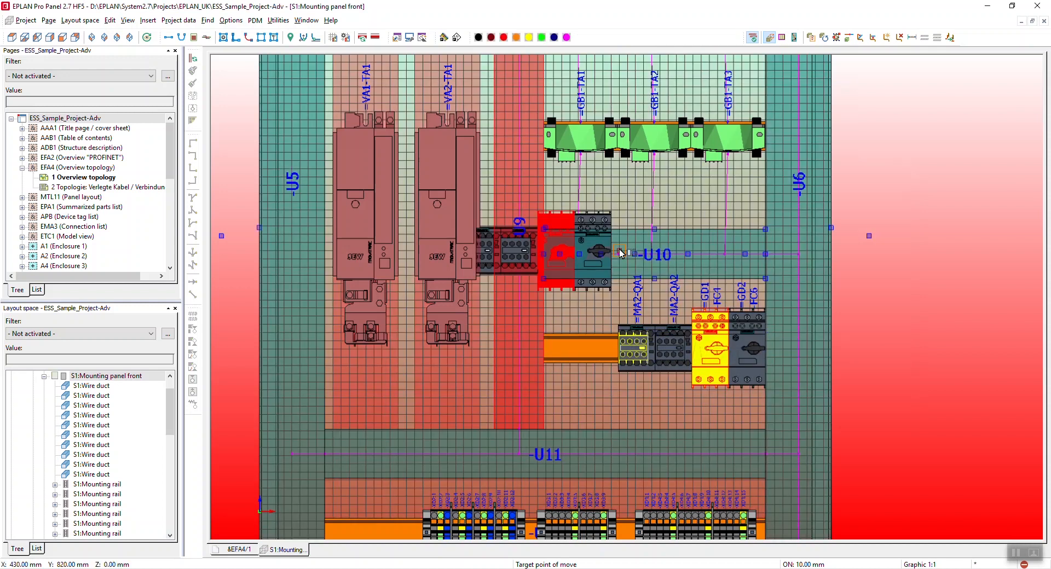
{"action": "left_click", "coordinate": [751, 351]}
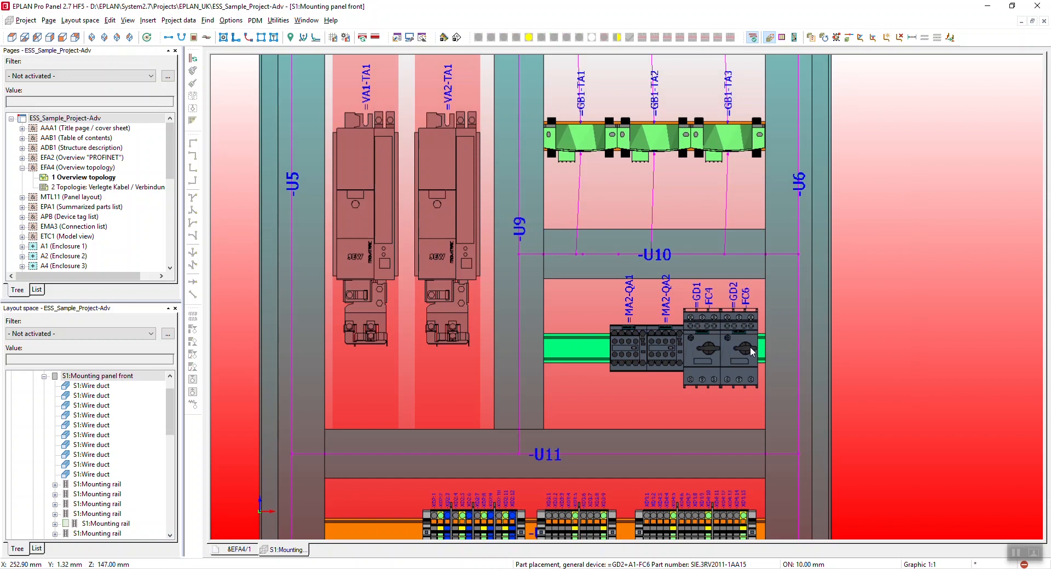